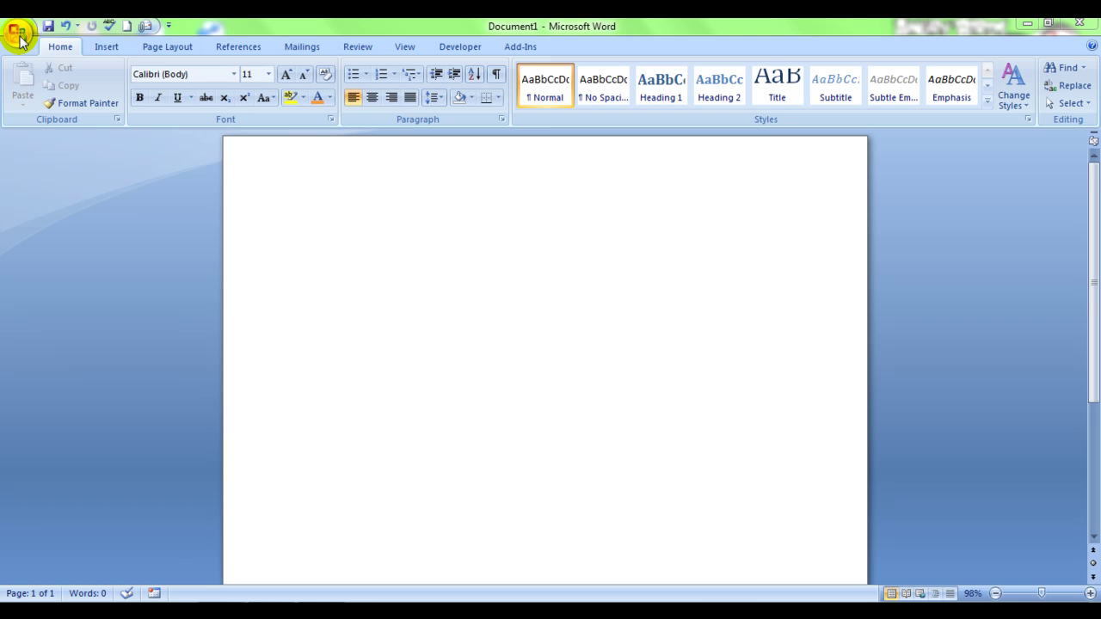
# Preview the New Document templates, cancel without creating a file, and reshow the recent documents list.
pyautogui.click(19, 35)
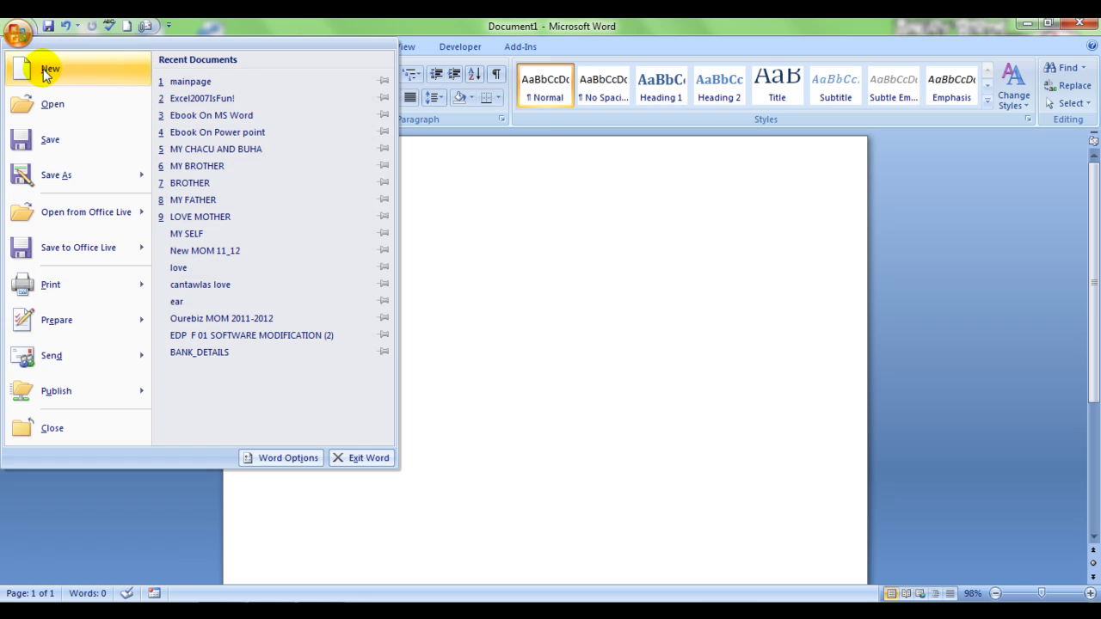
pyautogui.click(43, 69)
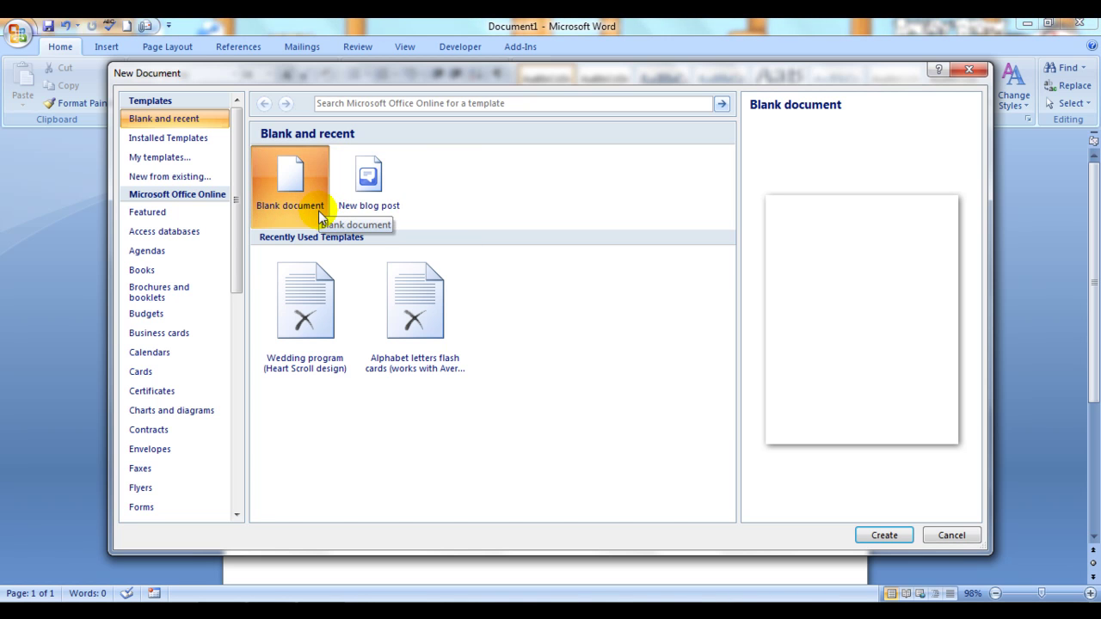
pyautogui.click(967, 71)
pyautogui.click(17, 36)
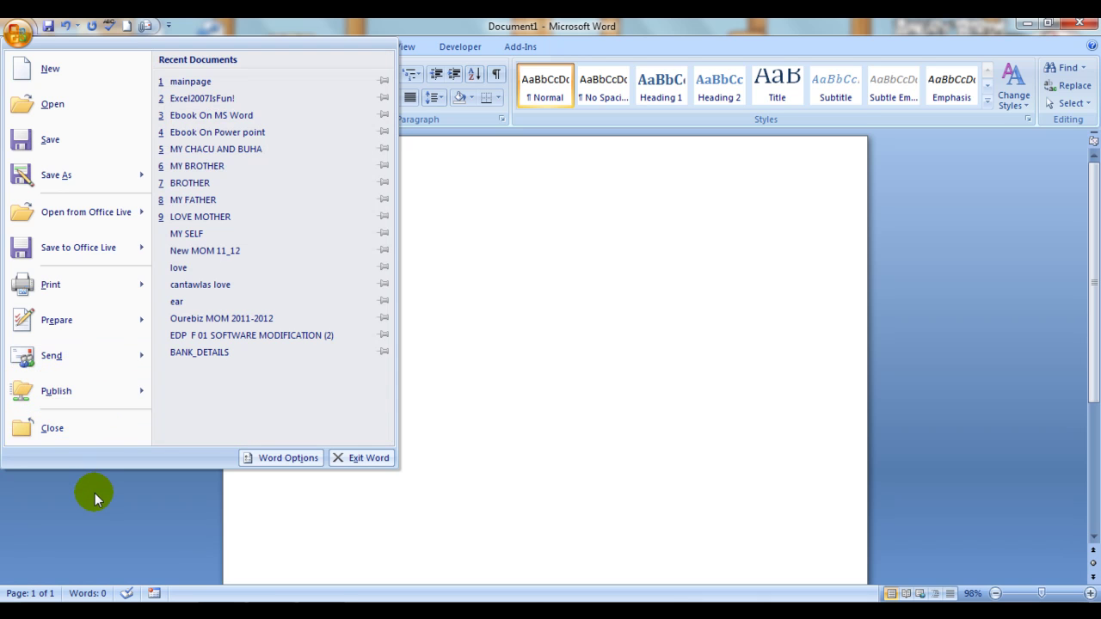
# Dismiss the Office menu to return to the blank Document1 page.
pyautogui.click(95, 493)
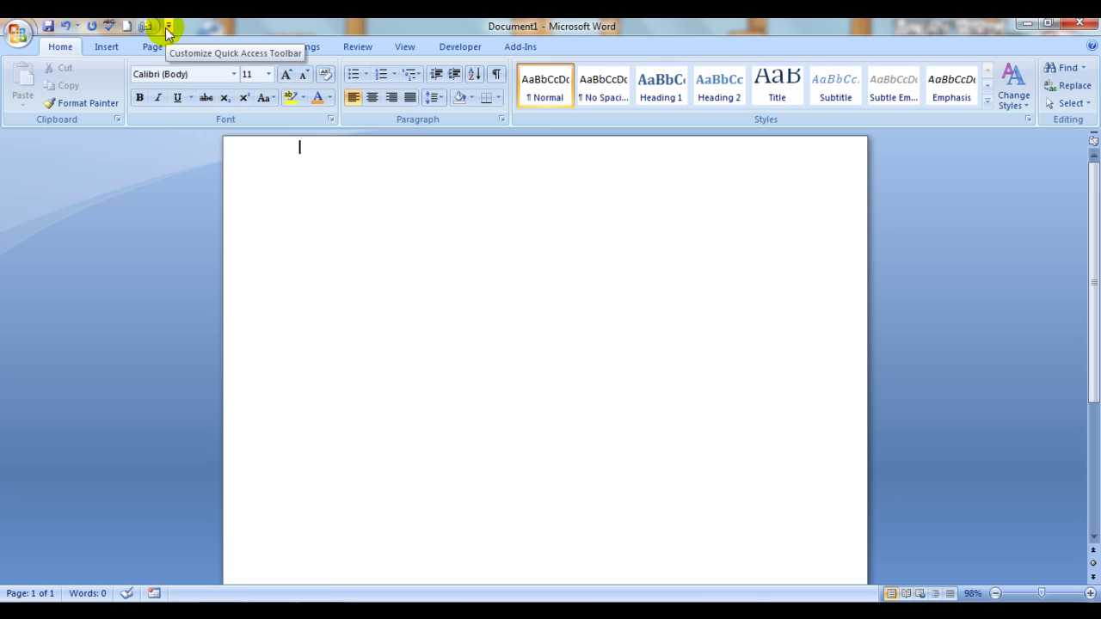
pyautogui.click(167, 28)
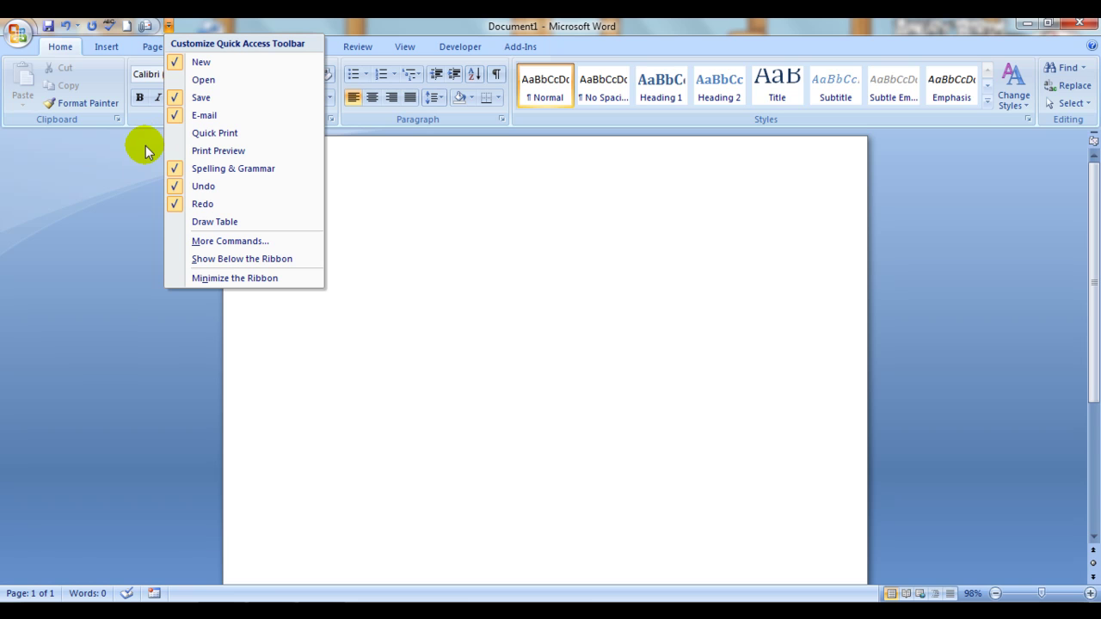
pyautogui.click(173, 116)
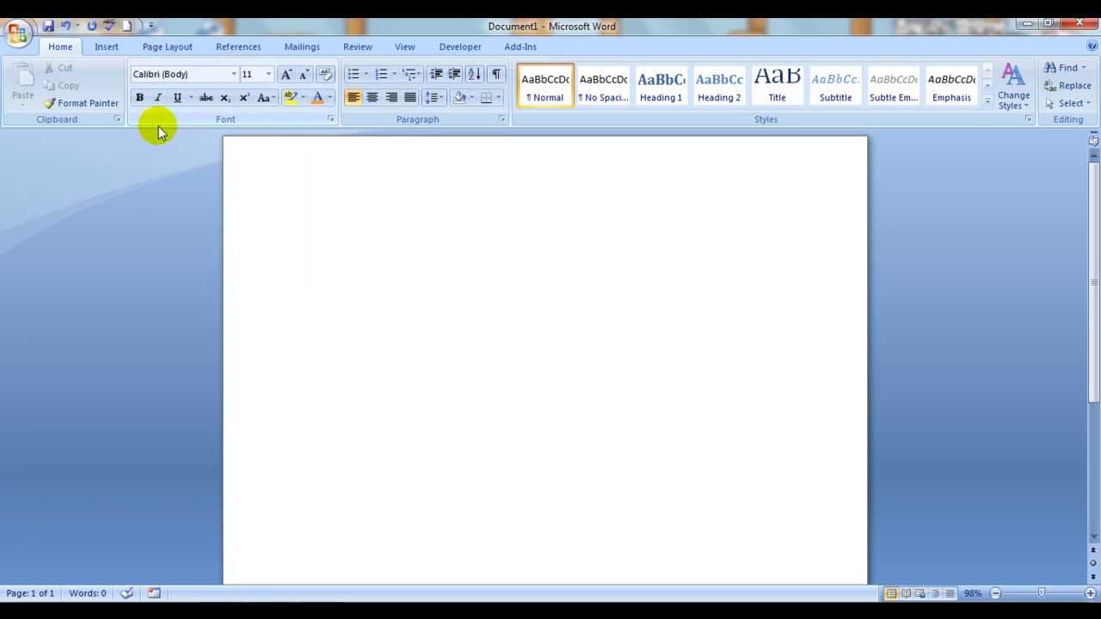
pyautogui.click(150, 26)
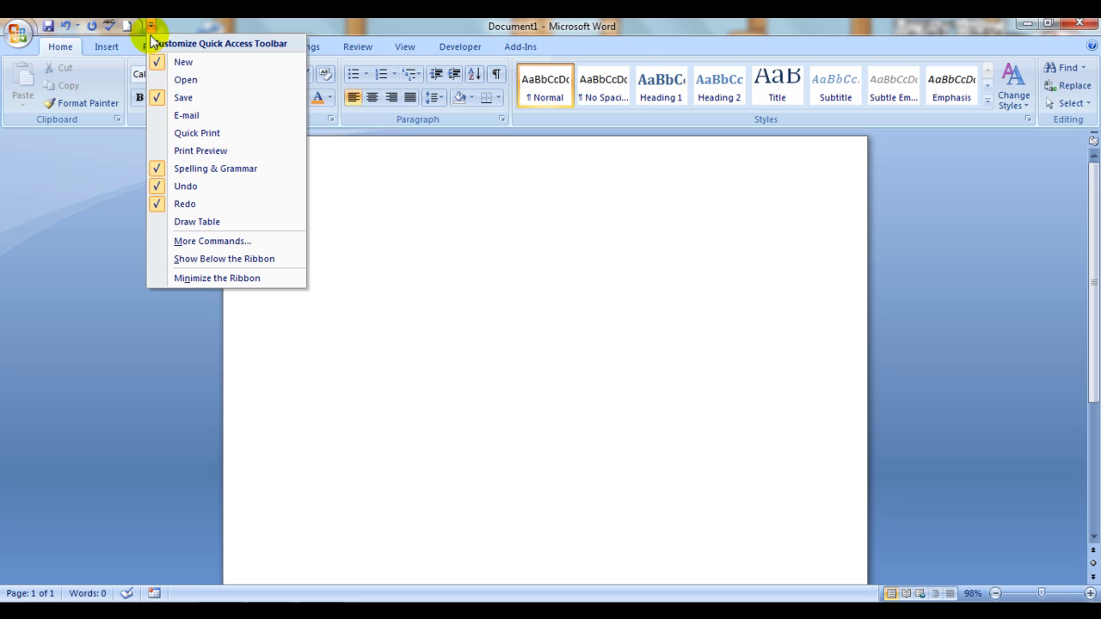
pyautogui.click(157, 62)
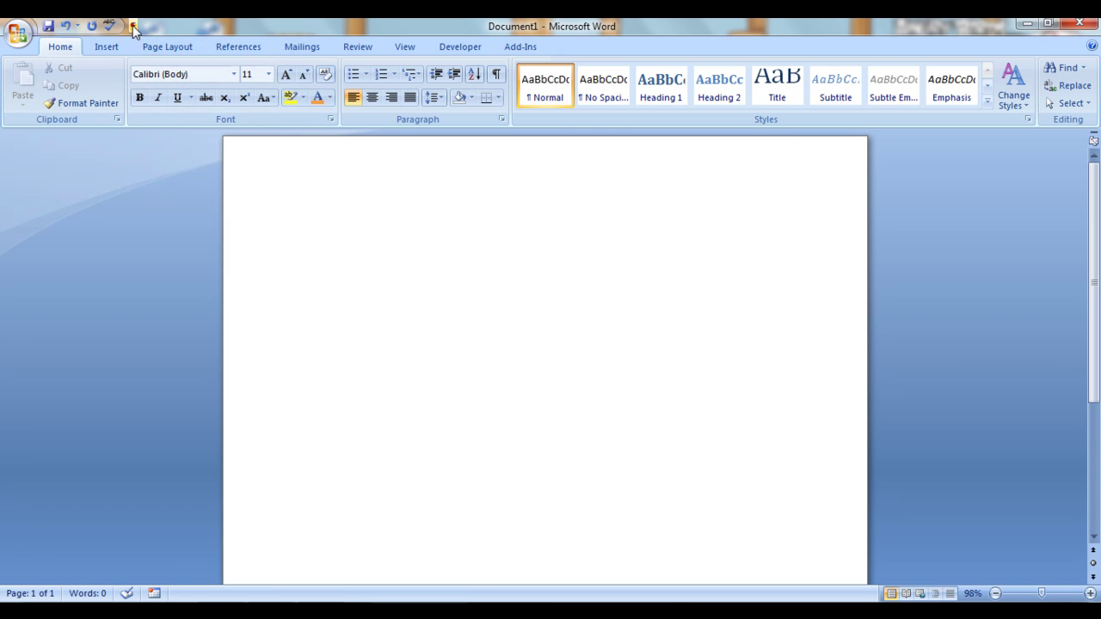
pyautogui.click(134, 27)
pyautogui.click(138, 170)
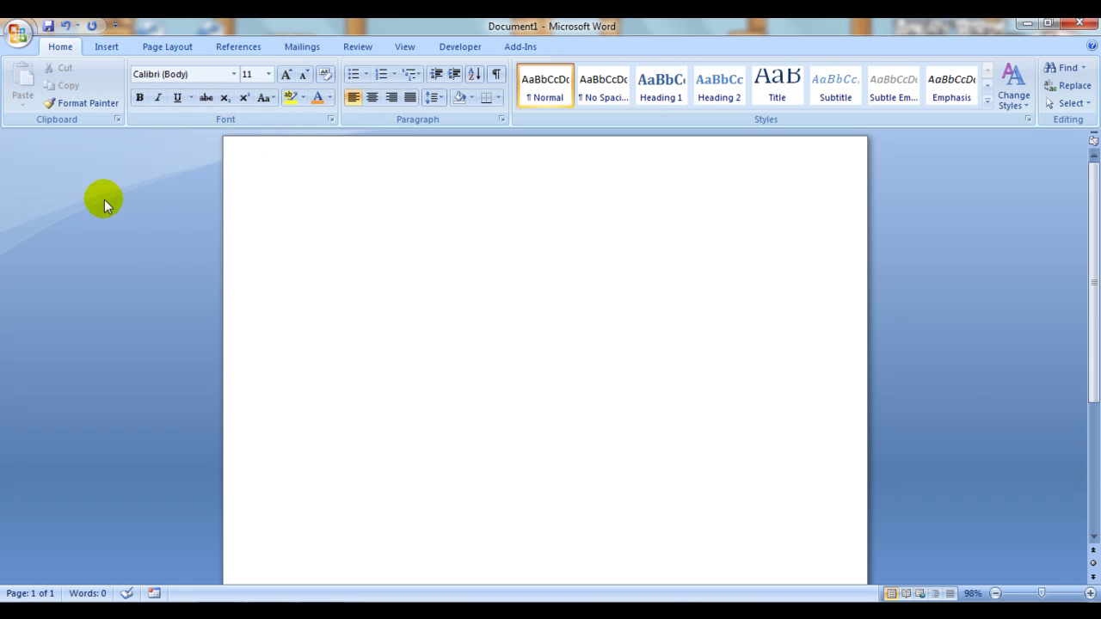
pyautogui.click(116, 27)
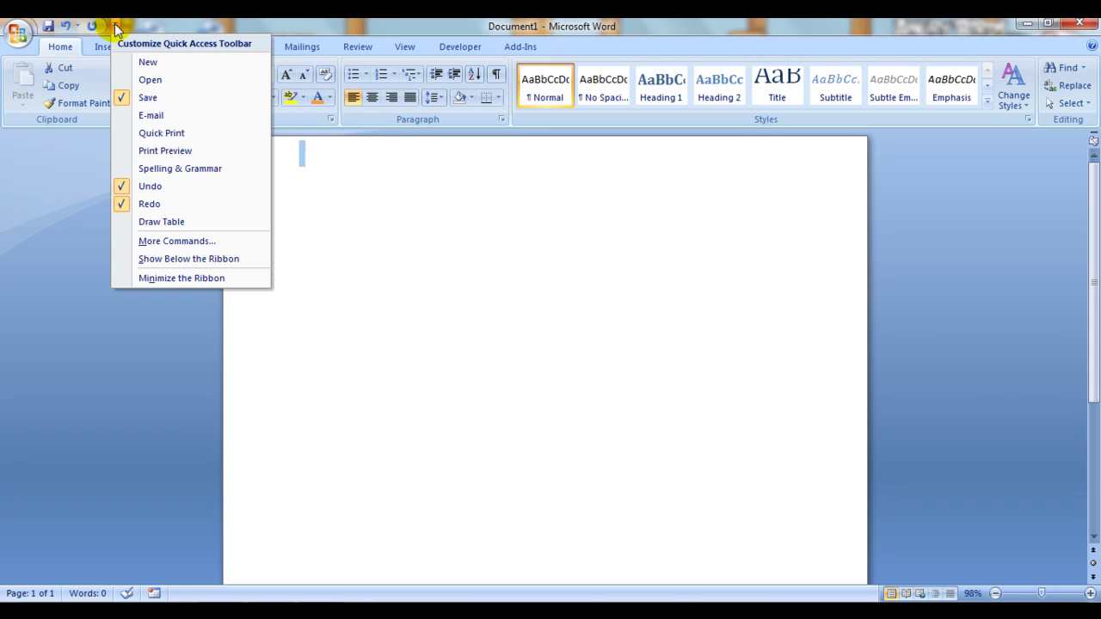
pyautogui.click(123, 62)
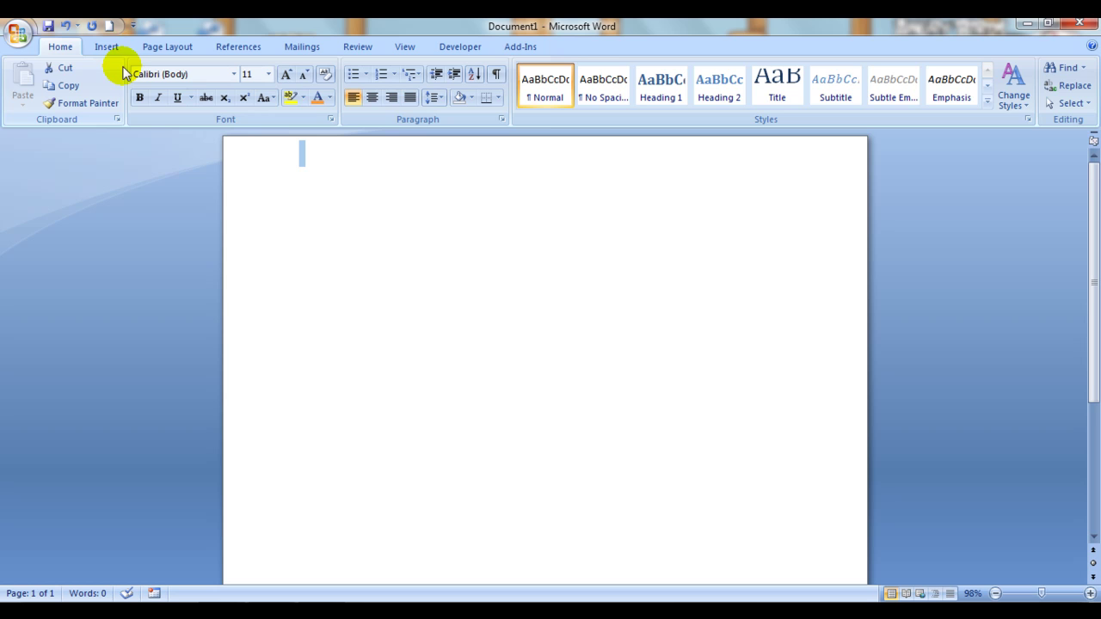
pyautogui.click(134, 25)
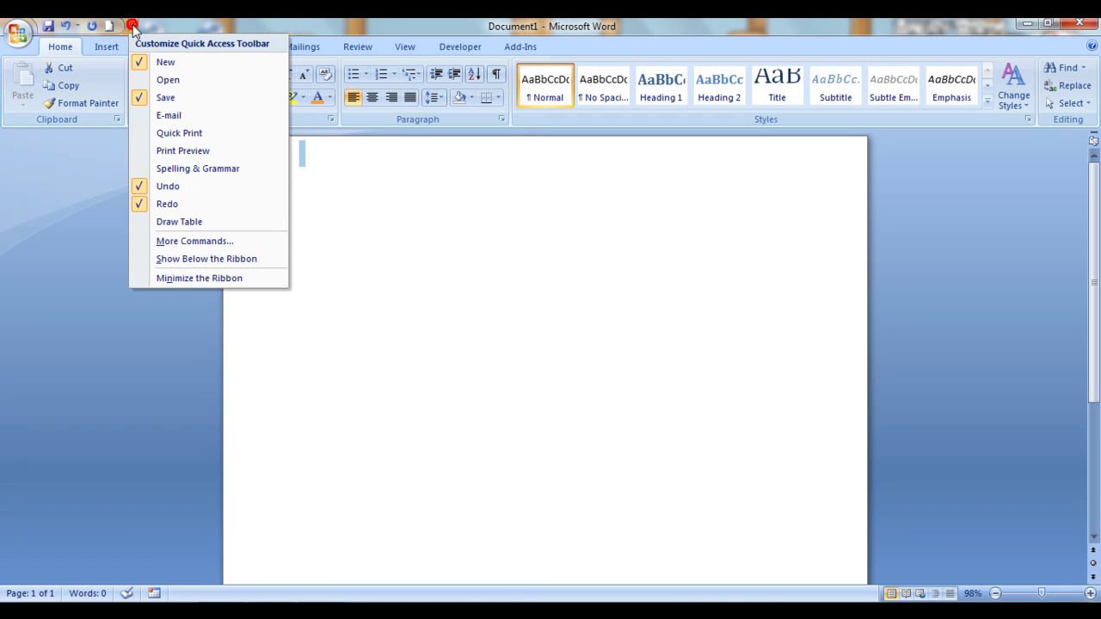
pyautogui.click(138, 115)
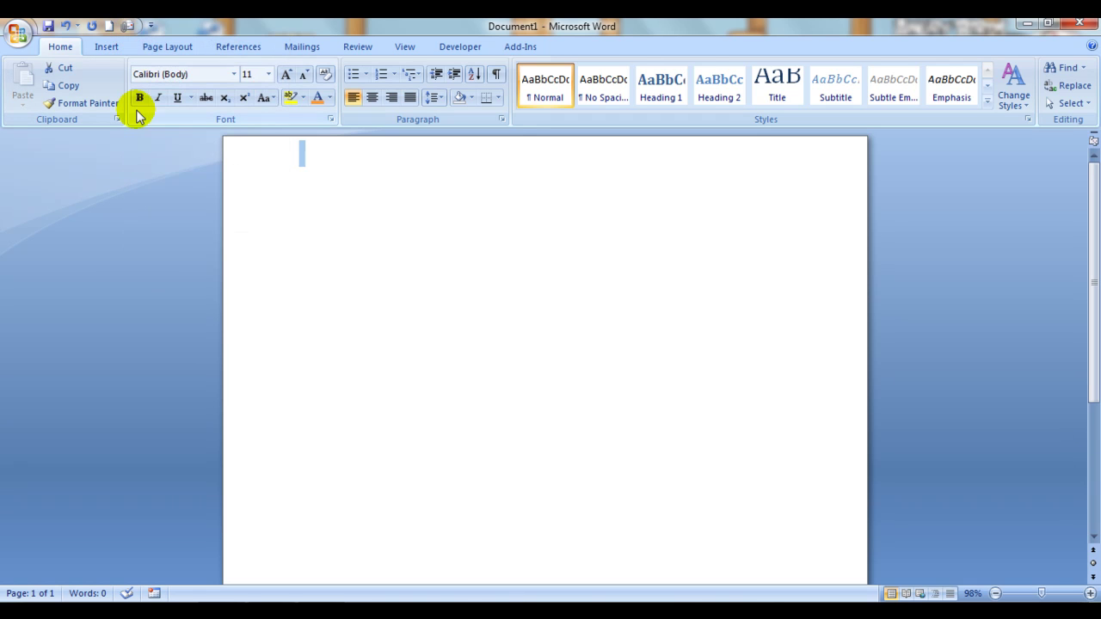
pyautogui.click(150, 25)
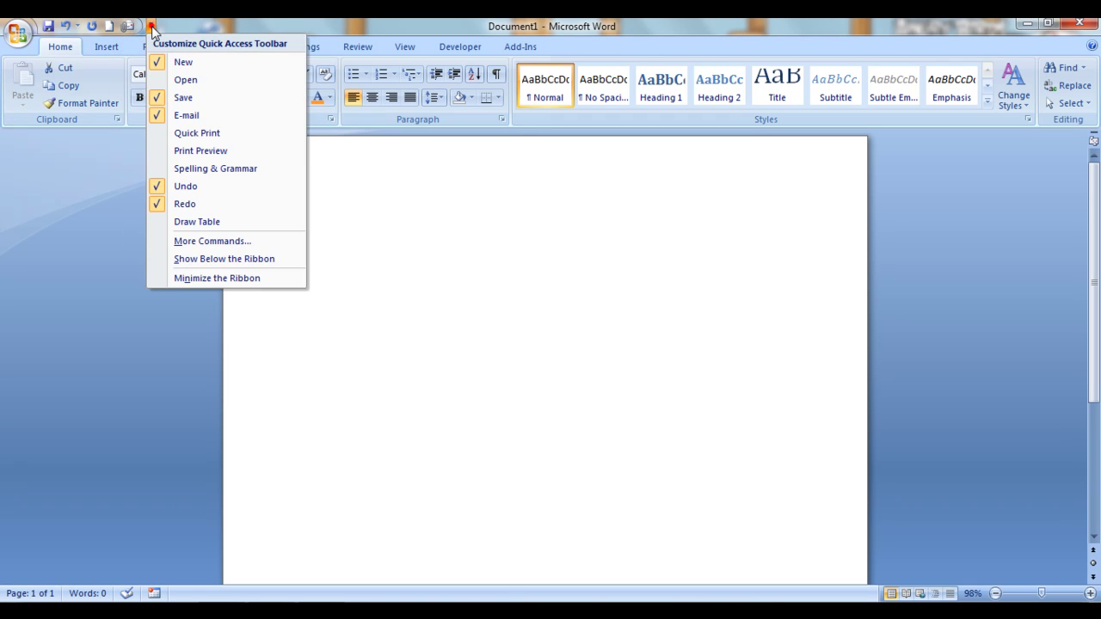
pyautogui.click(160, 172)
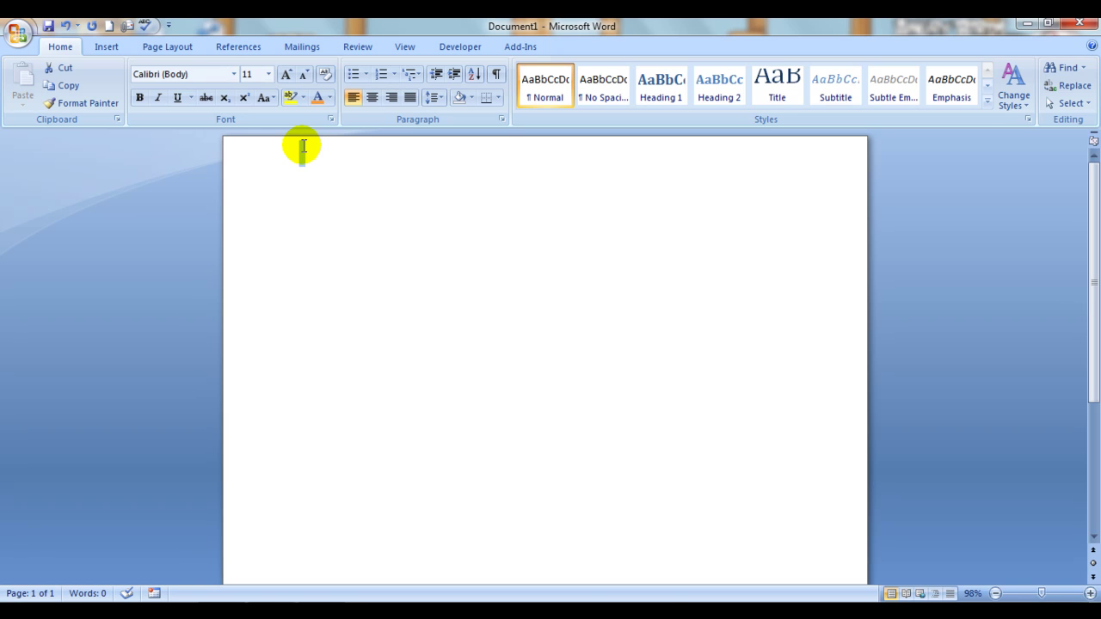
# Enter =rand() to generate three sample paragraphs of 185 words.
pyautogui.write('=')
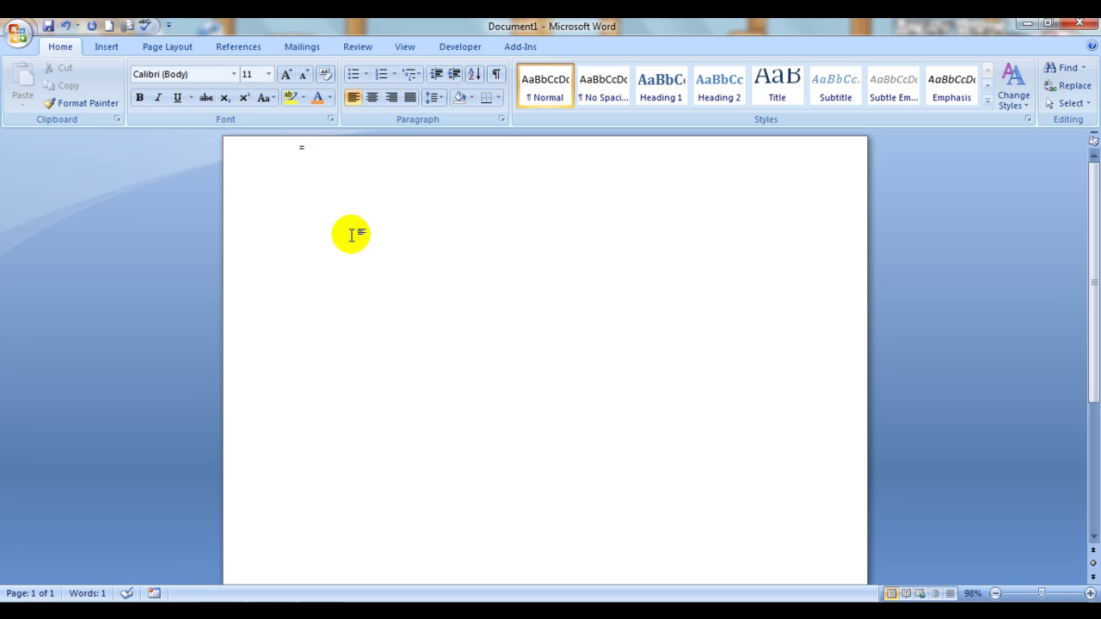
pyautogui.write('rand')
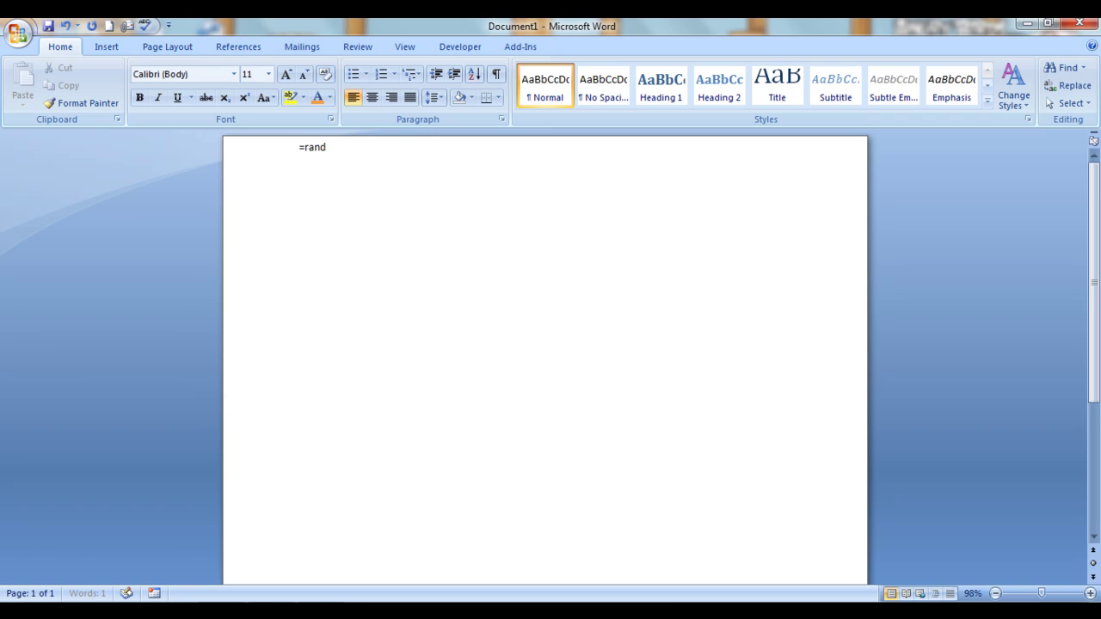
pyautogui.write('(')
pyautogui.write(')')
pyautogui.press('Return')
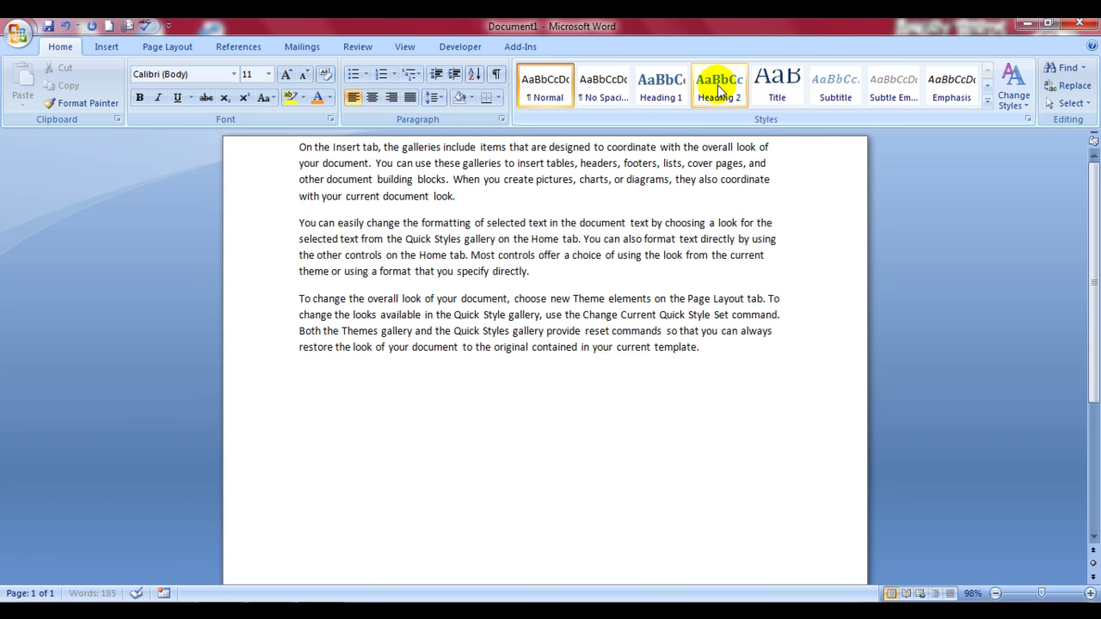
pyautogui.click(442, 166)
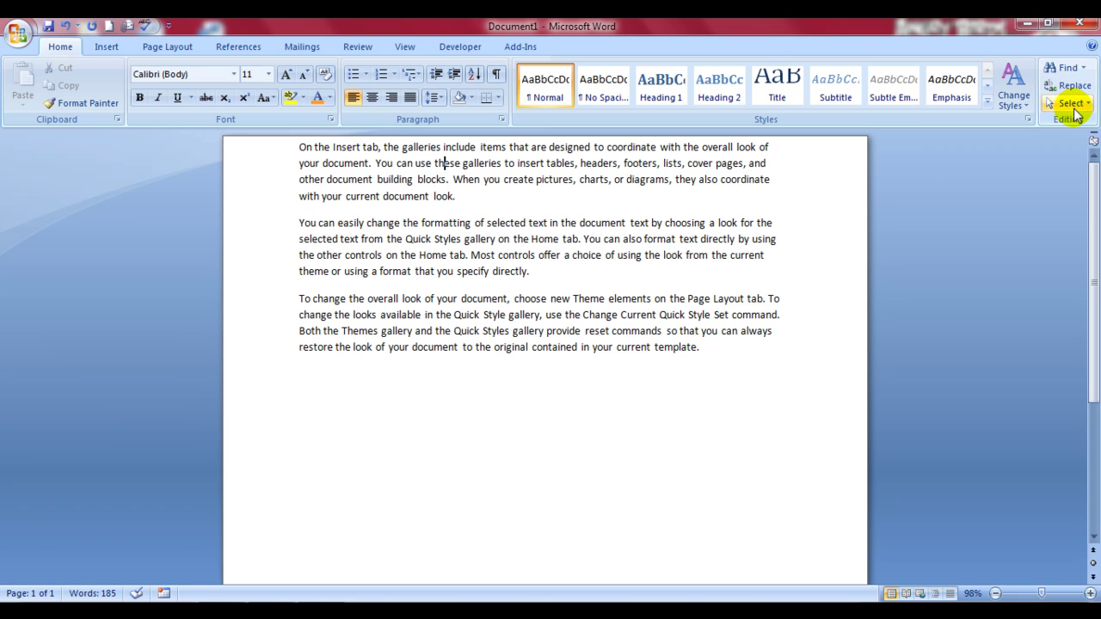
pyautogui.click(1092, 49)
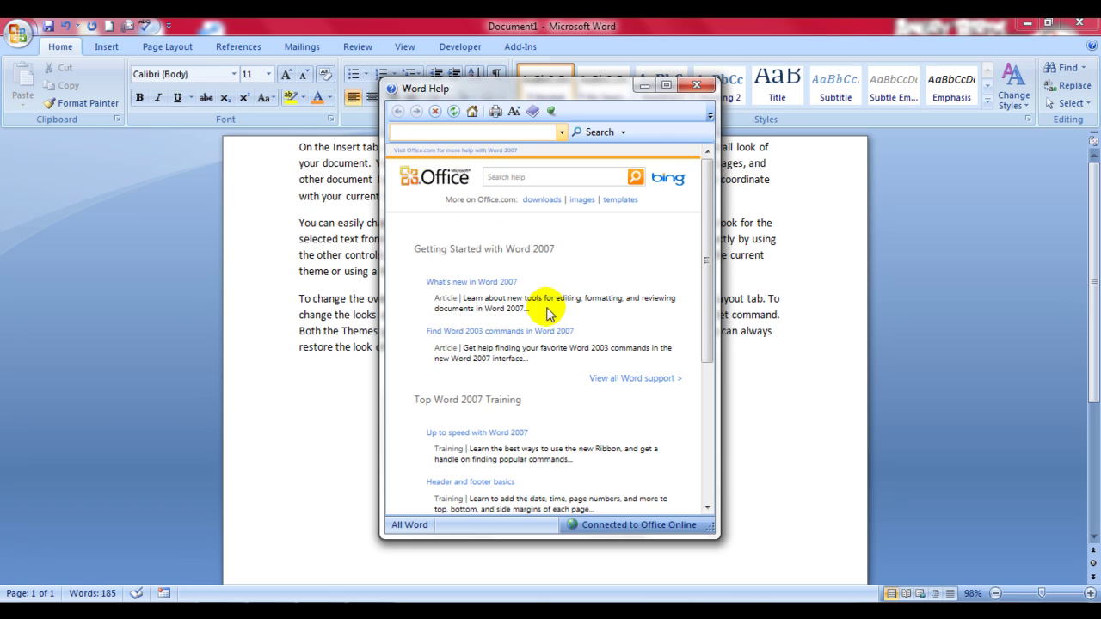
pyautogui.click(697, 84)
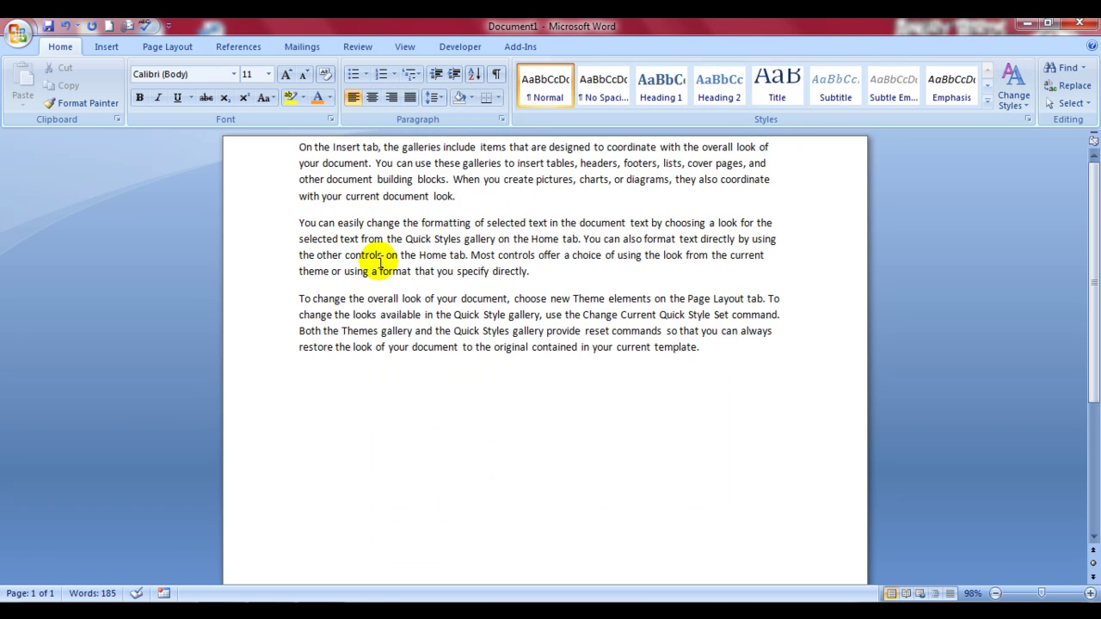